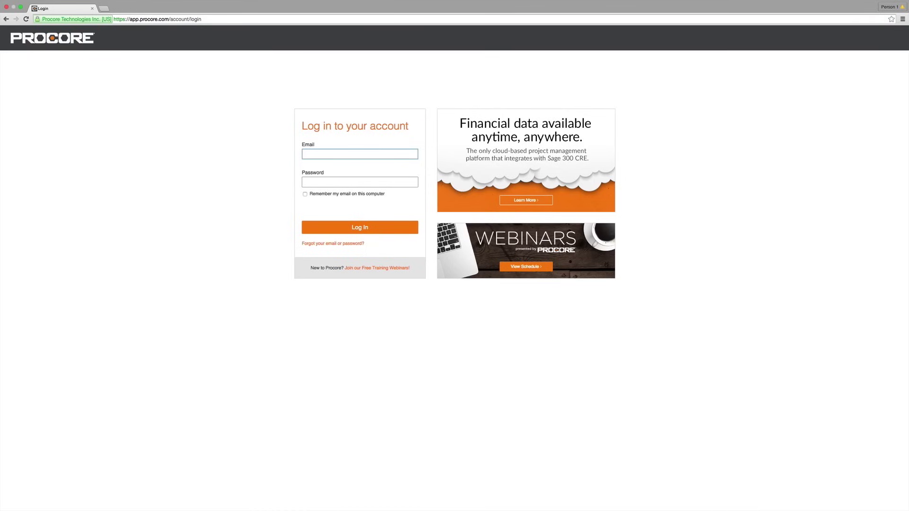
Log in to Procore with the saved account email and the account password.
text(mar)
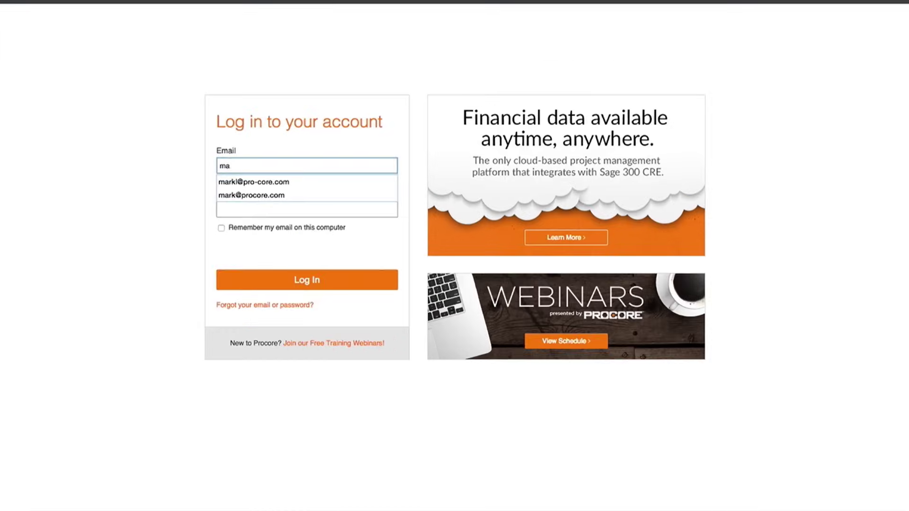
key(Down)
key(Return)
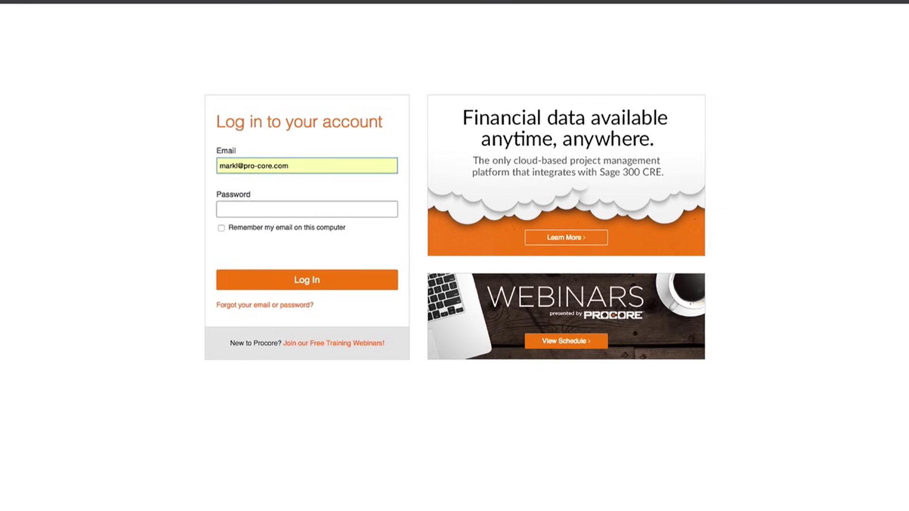
key(Tab)
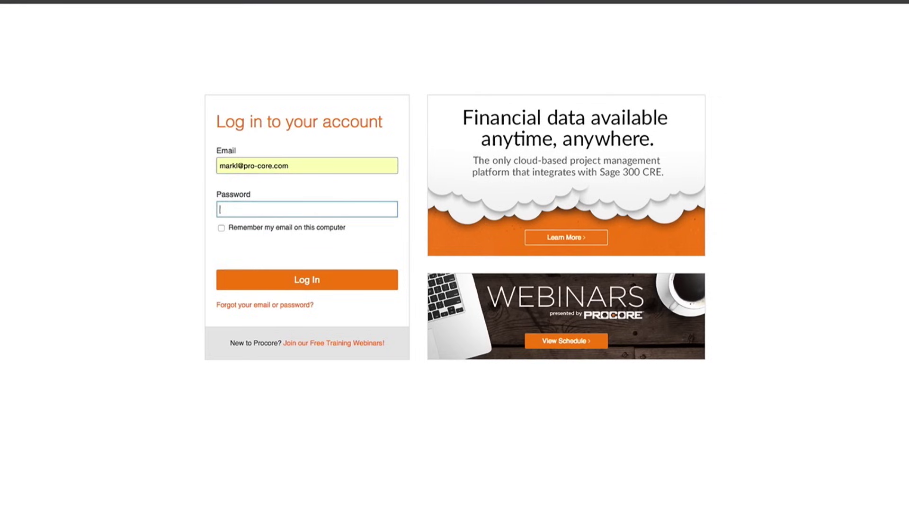
text(••••••)
click(306, 280)
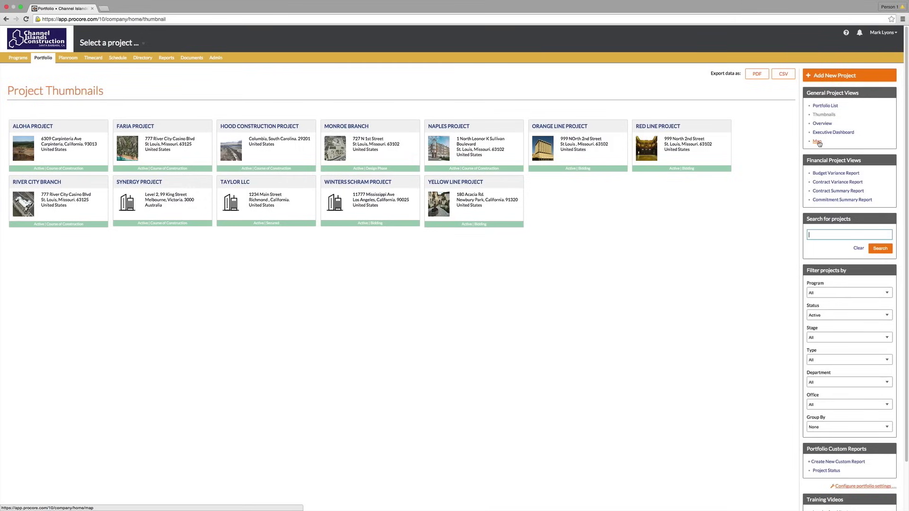
Switch the portfolio to Map view, then the Contract Summary Report, then Overview.
click(817, 141)
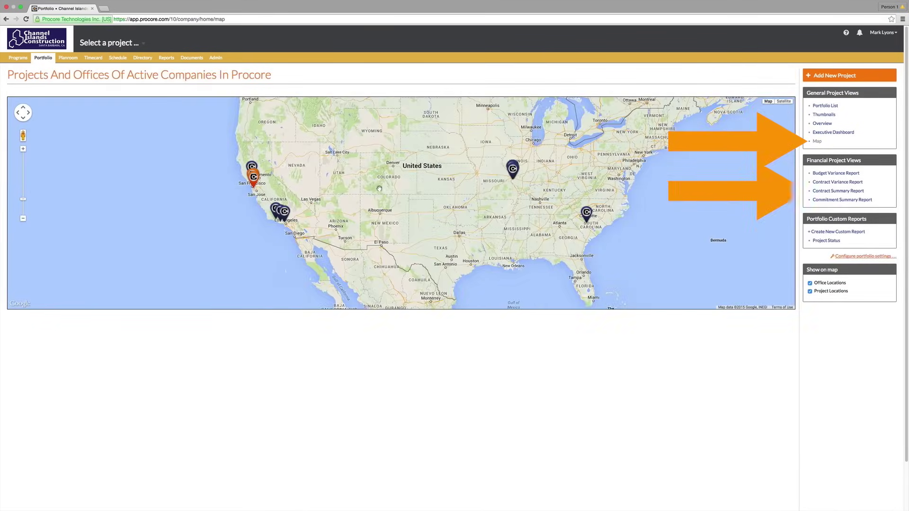
click(832, 192)
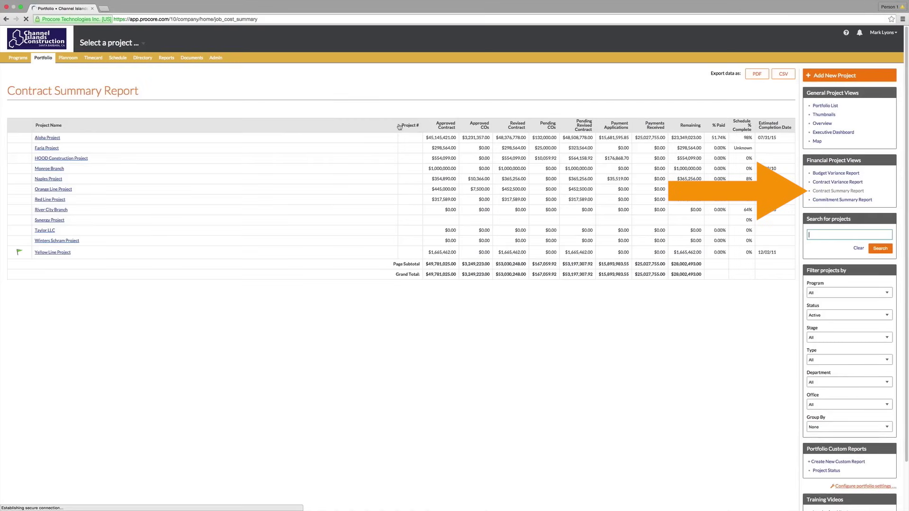
click(822, 124)
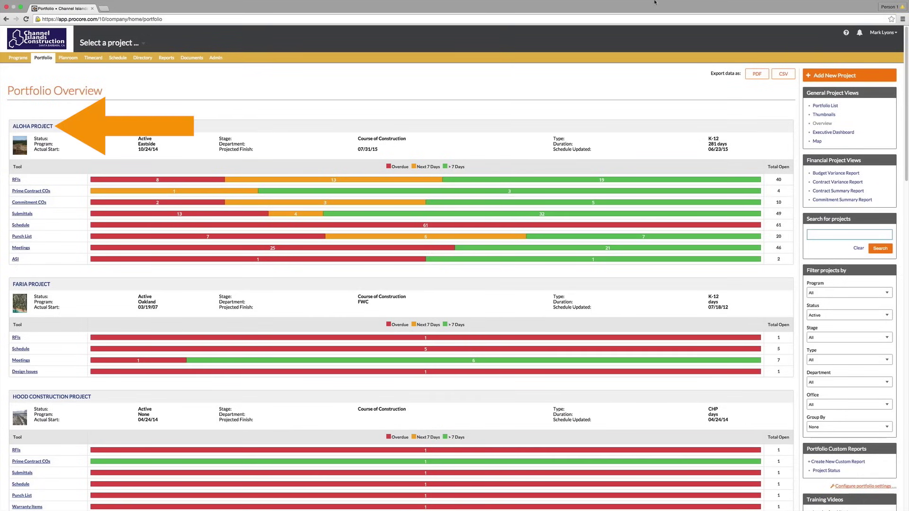
Open the Aloha Project's Directory and edit a team member's contact down to Project Permissions.
click(41, 126)
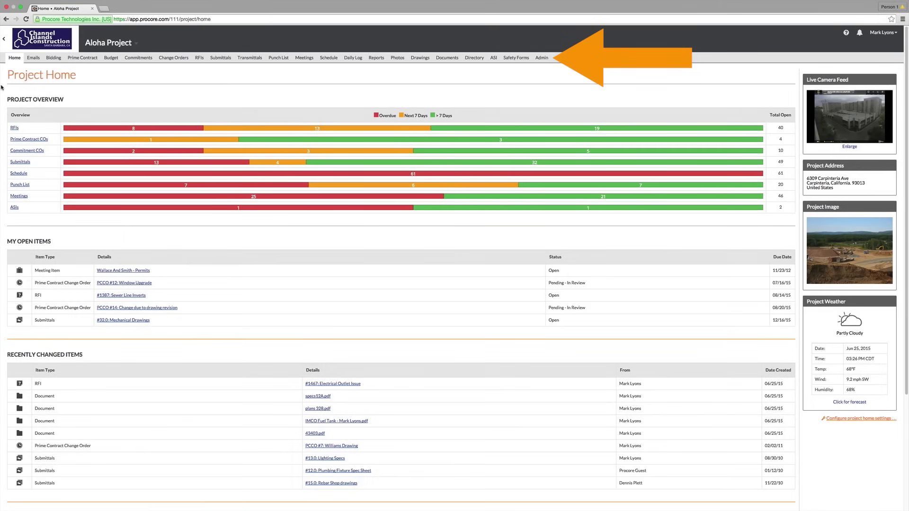
click(472, 61)
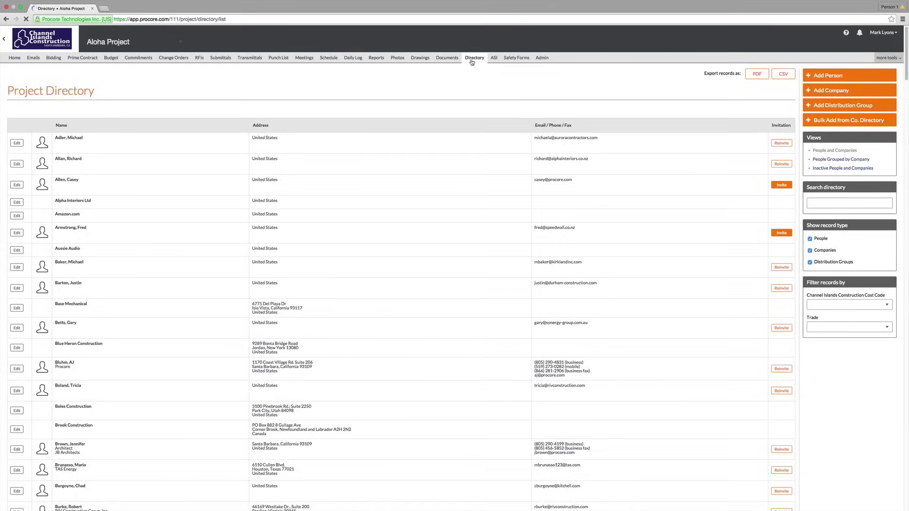
scroll(19, 459, down, 3)
click(16, 461)
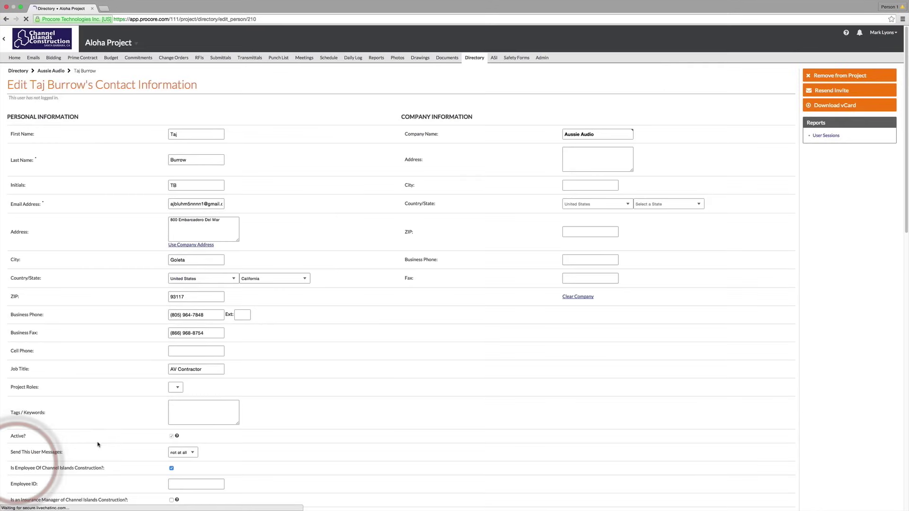
scroll(505, 150, down, 8)
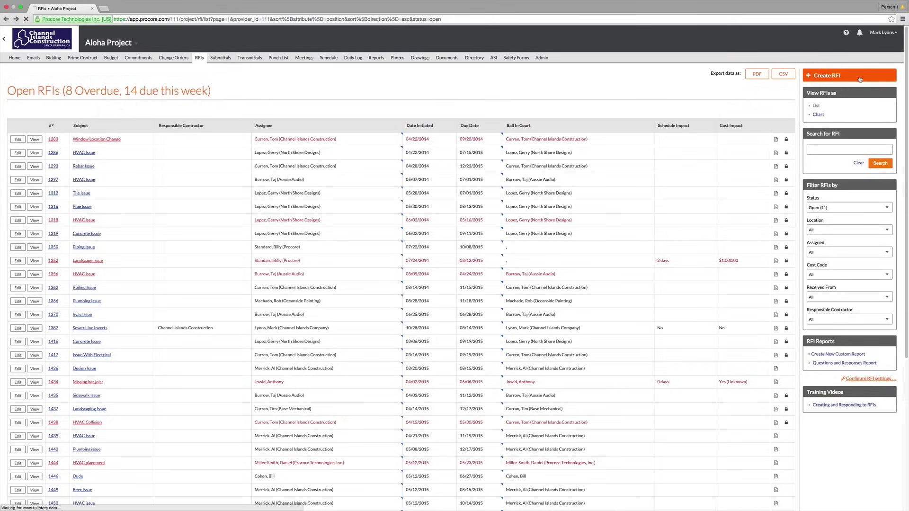
Start a new RFI with subject 'HVAC Issue', assigned to a team member, due 06/30/2015.
click(848, 76)
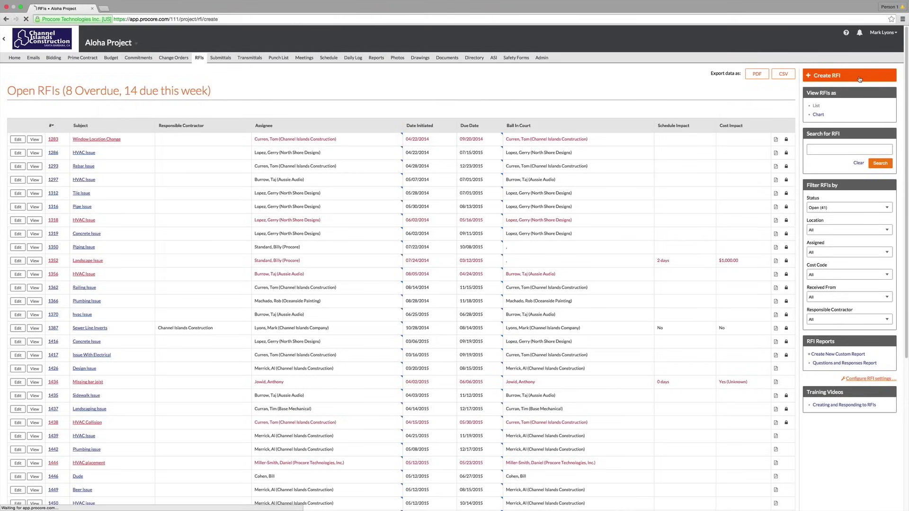
click(385, 157)
text(HVAC Issue)
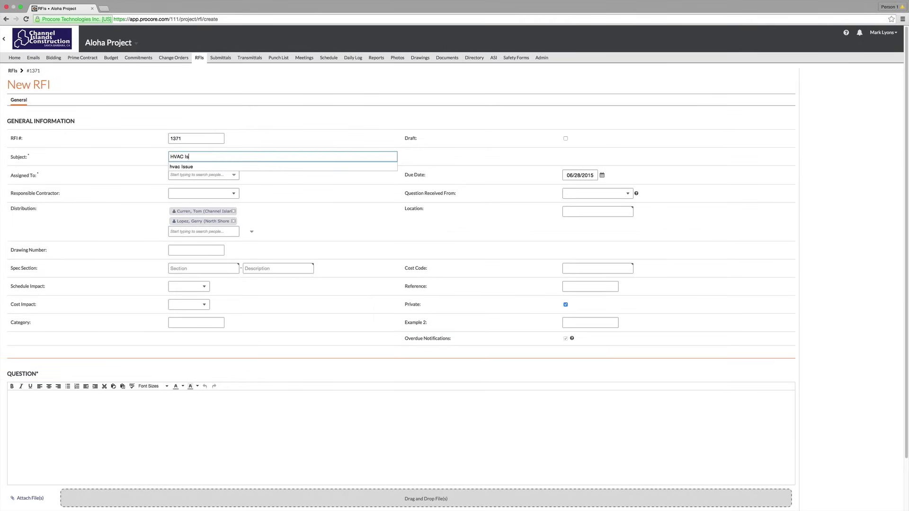
click(234, 175)
click(202, 302)
click(580, 175)
click(591, 240)
Ask 'Please see the attached drawing and comment on the changes needed', attach a project drawing, and create it.
click(137, 420)
scroll(137, 419, down, 2)
text(Please )
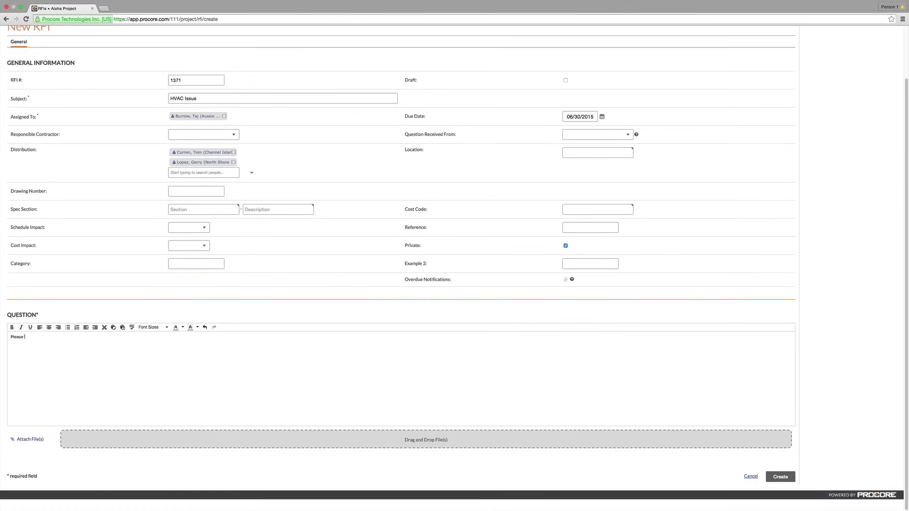
text(see the attached drawing and comment on the changes needed....)
click(30, 440)
click(61, 429)
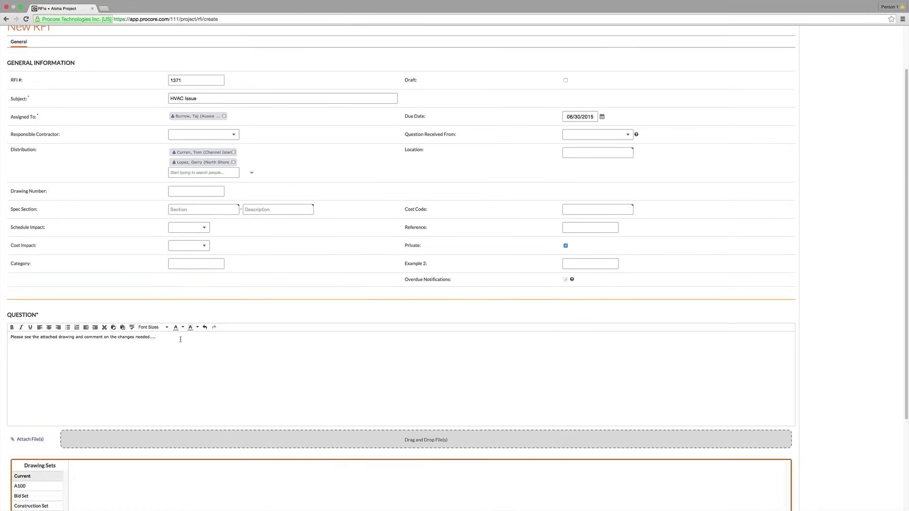
click(780, 480)
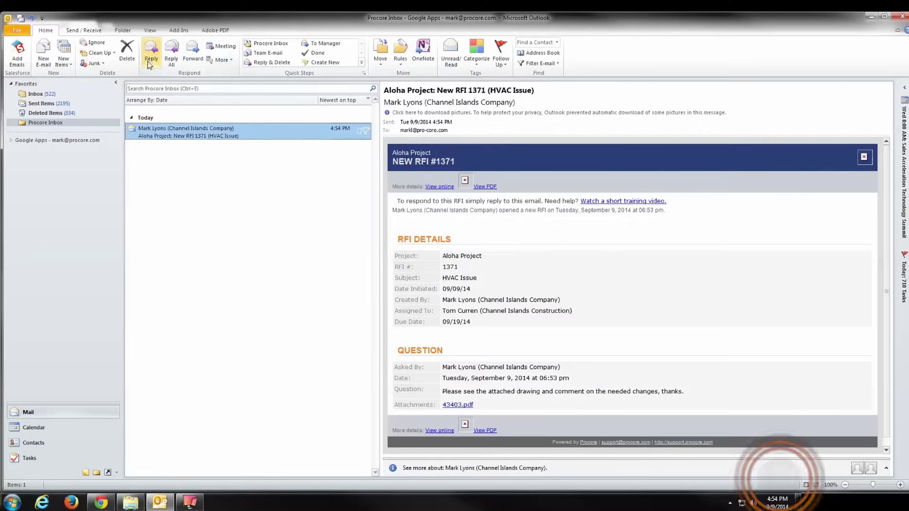
Reply 'See the revised sheet attached with changes.' to the RFI #1371 email and send it.
click(150, 58)
text(See the revised sheet attached with chang)
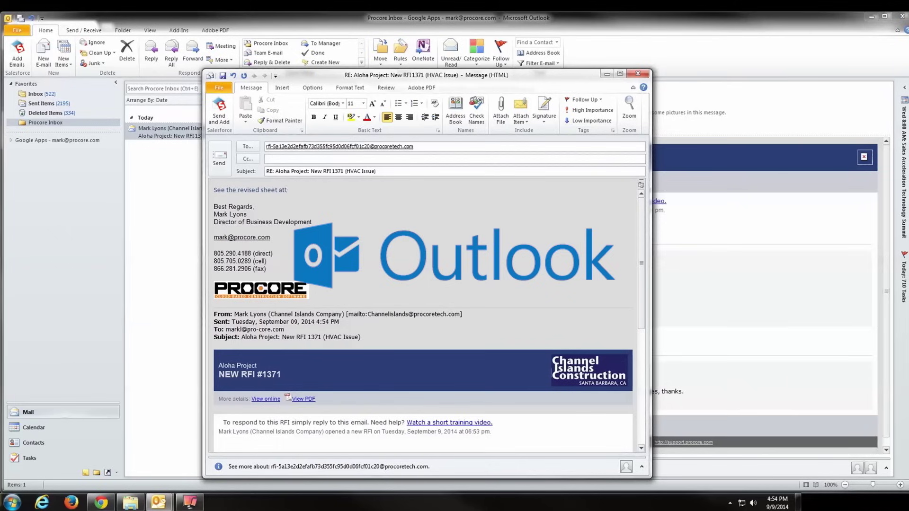
text(es...)
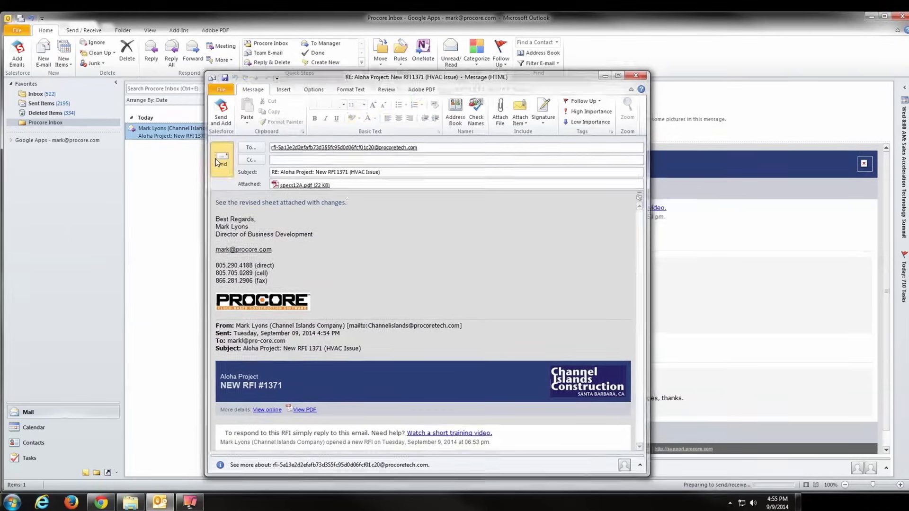
click(219, 157)
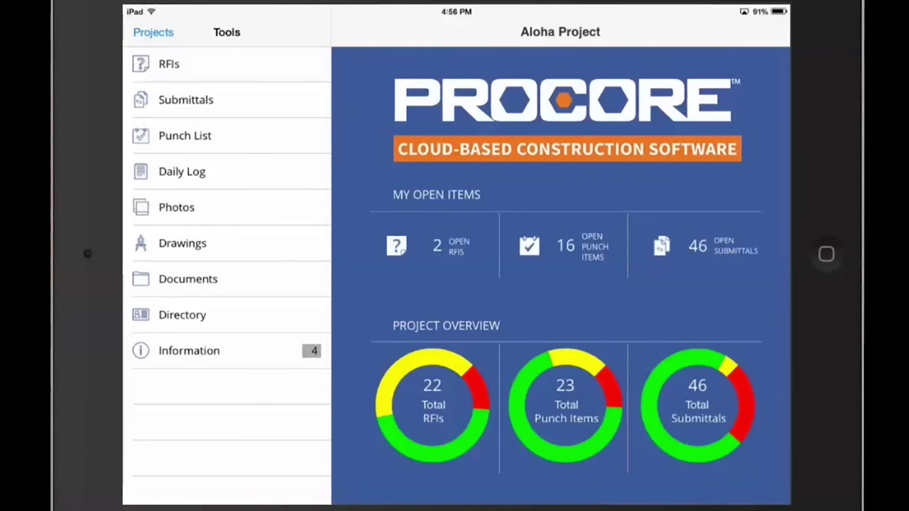
Open drawing A-3.1 from the Current set, zoom in, and show RFI 1369's details.
click(182, 244)
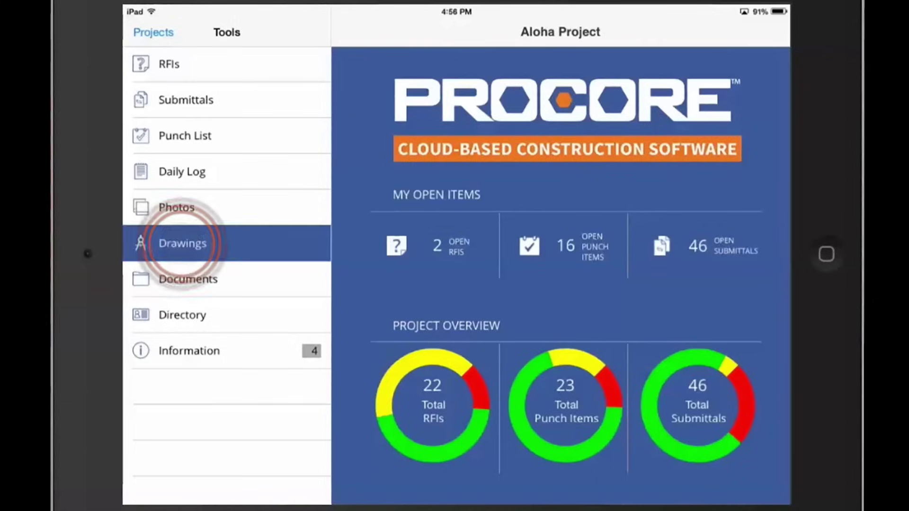
click(180, 108)
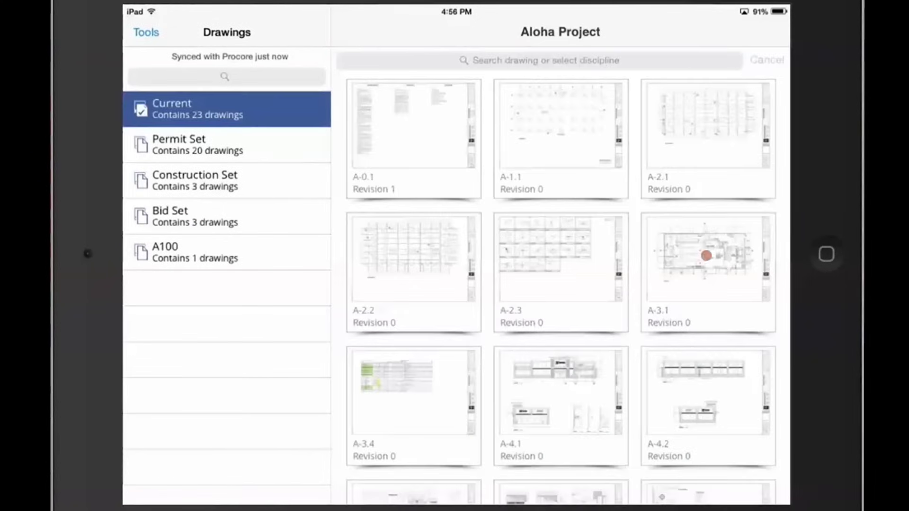
click(706, 256)
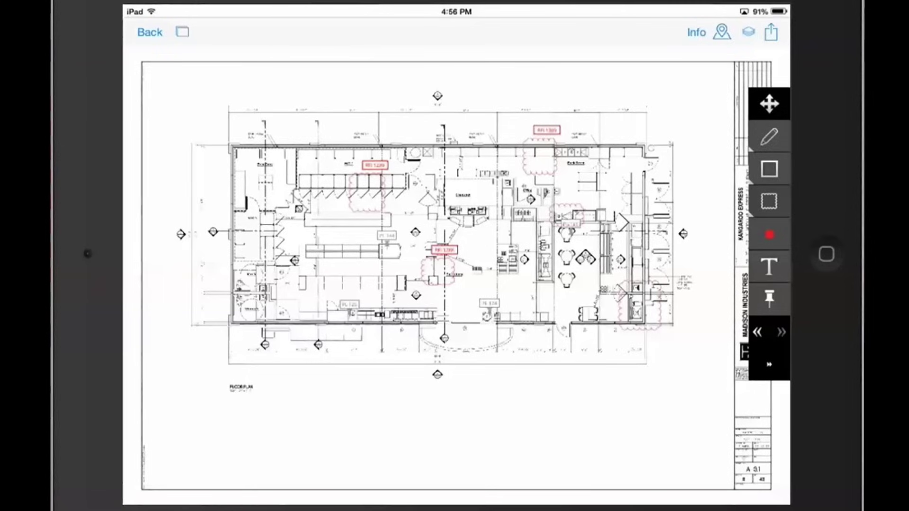
scroll(473, 199, up, 10)
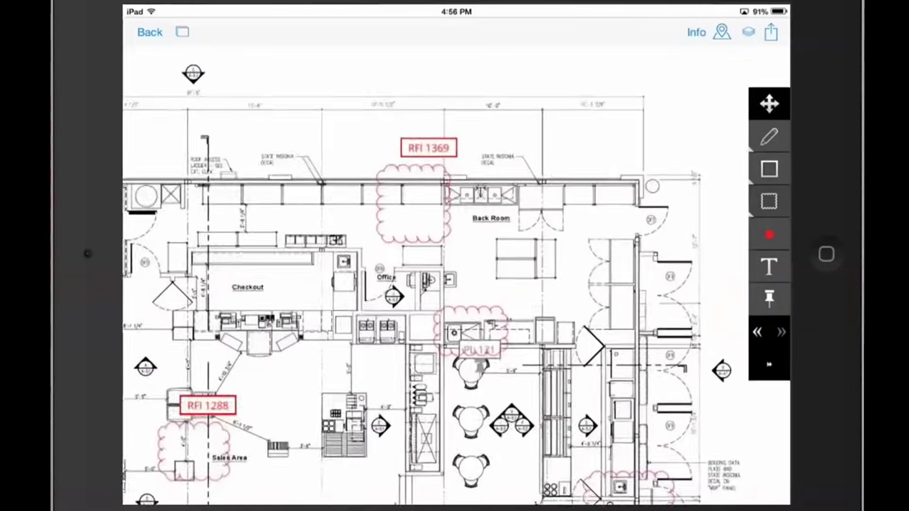
click(401, 152)
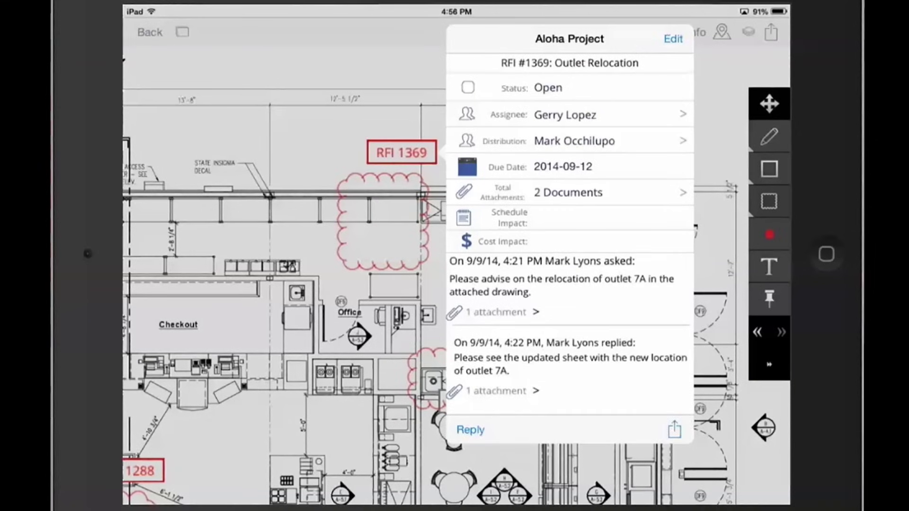